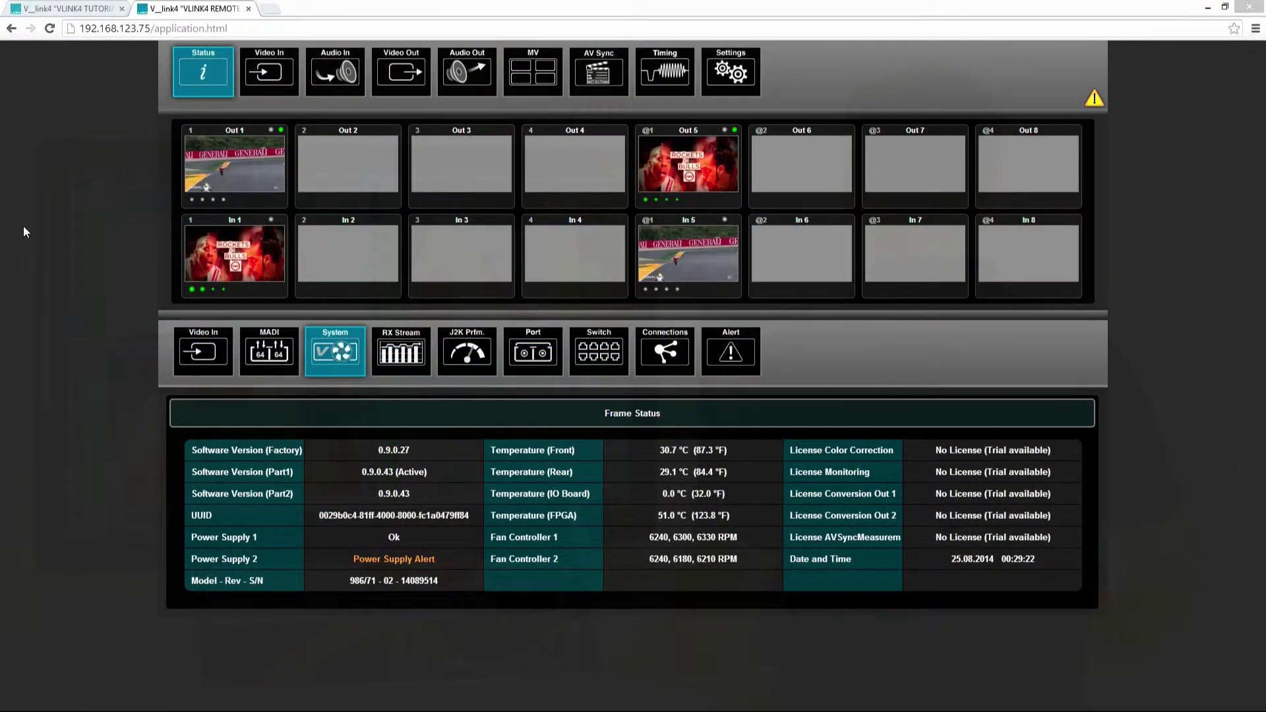
Show the TX Stream RAW Format settings for Raw Streams 1–4 under Settings.
{"action": "left_click", "coordinate": [739, 75]}
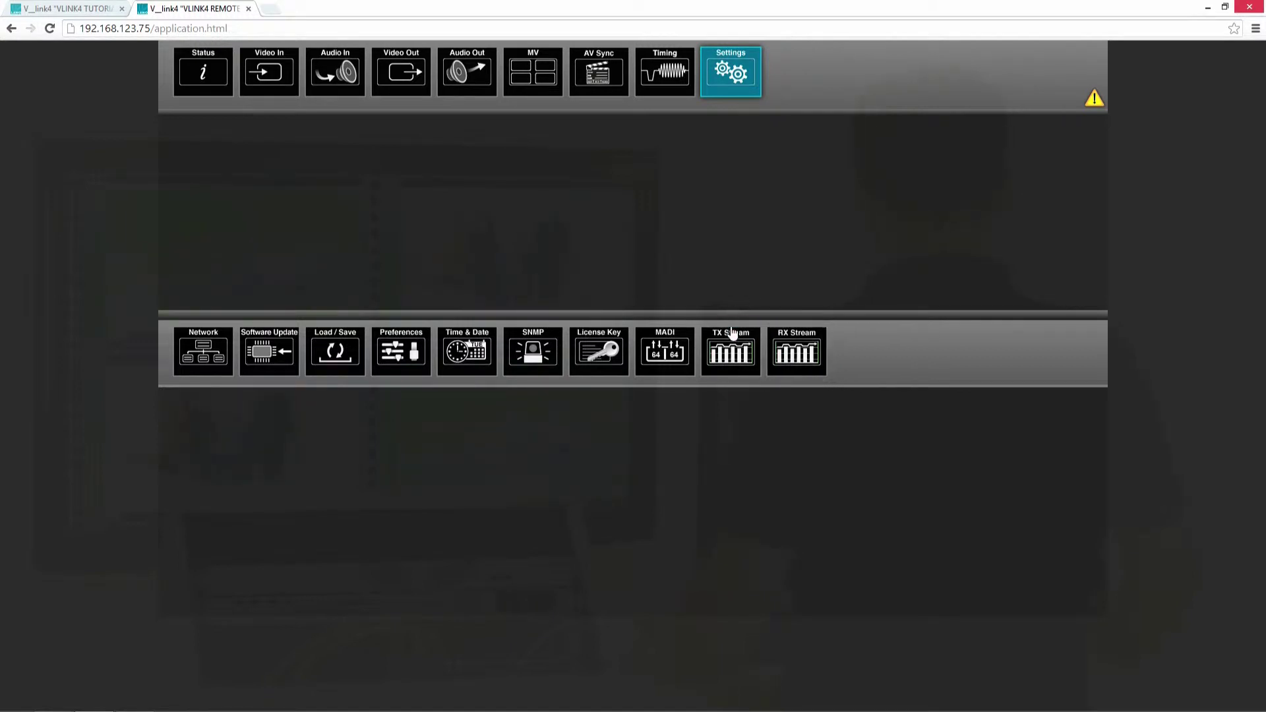
{"action": "left_click", "coordinate": [730, 352]}
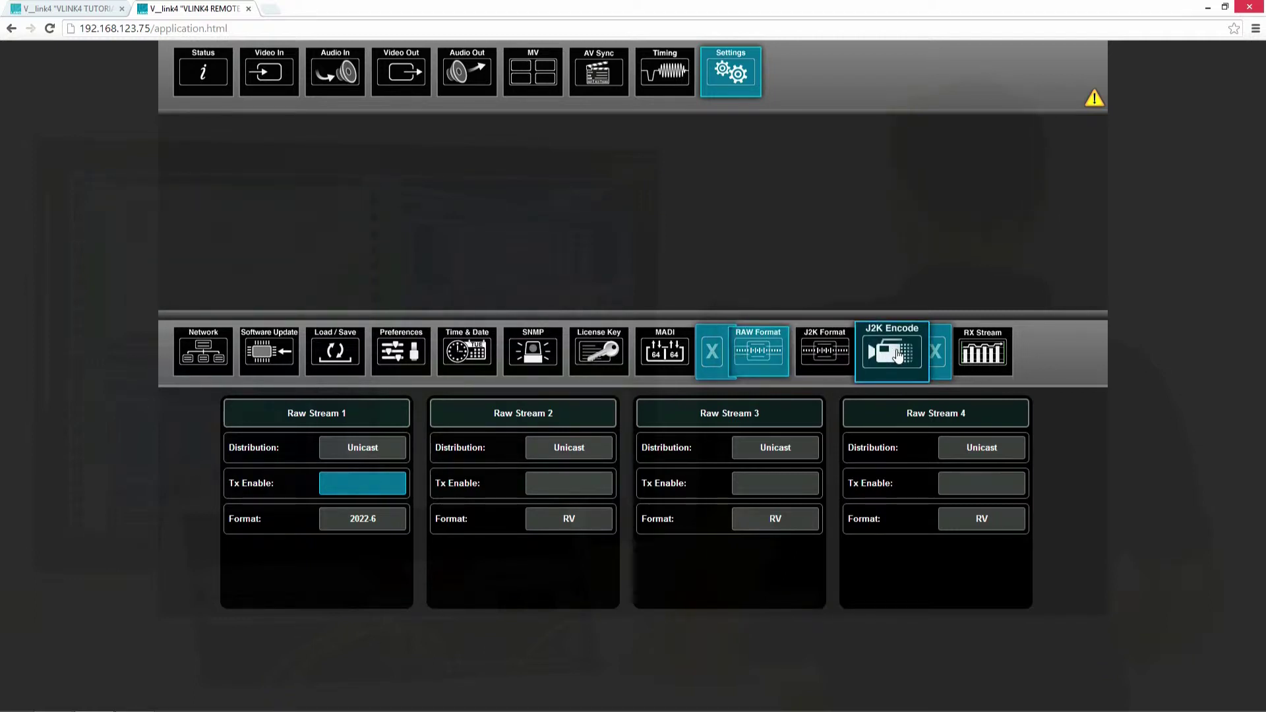
Leave Raw Stream 1's distribution unchanged, keep its format at 2022-6, then show J2K Format settings.
{"action": "left_click", "coordinate": [747, 359]}
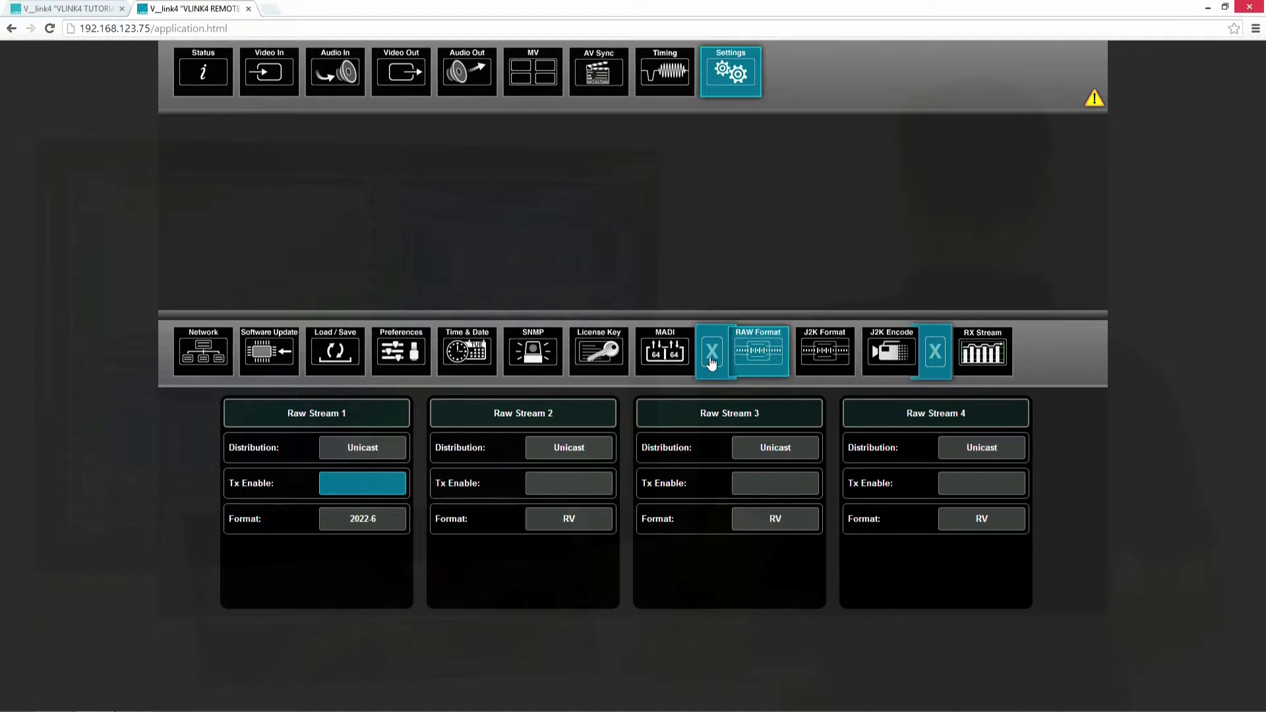
{"action": "left_click", "coordinate": [353, 452]}
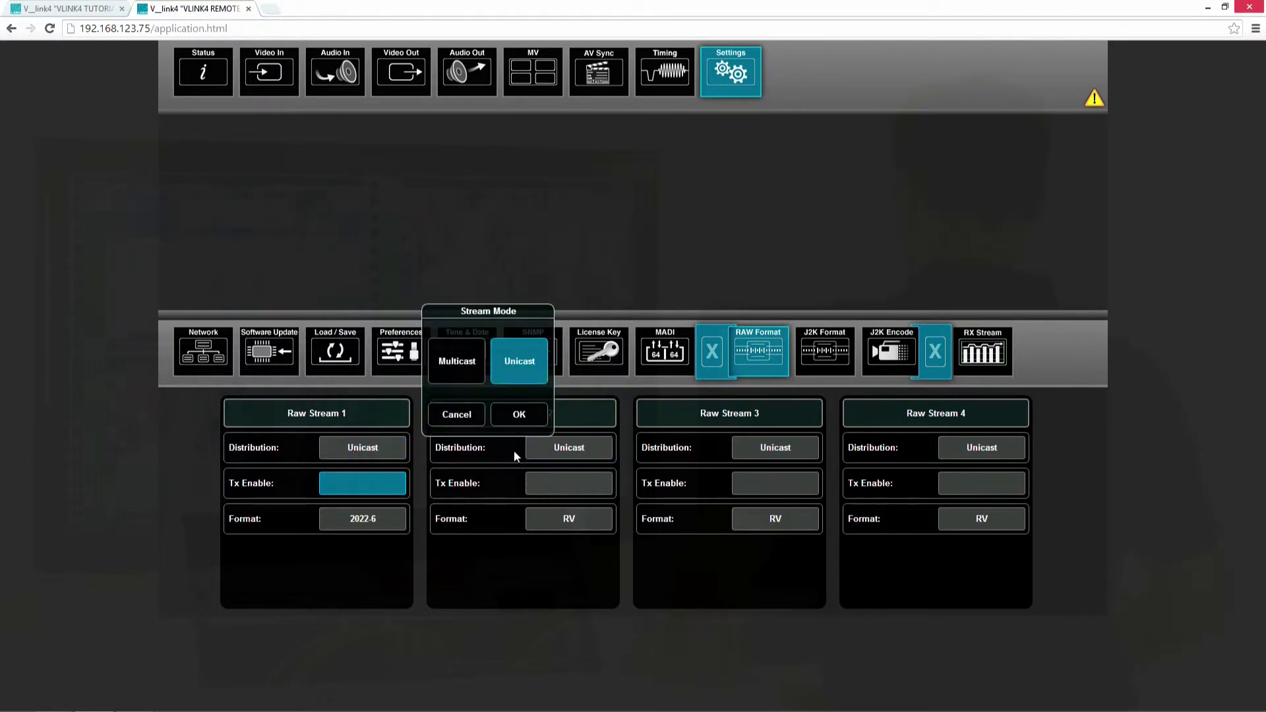
{"action": "left_click", "coordinate": [455, 415]}
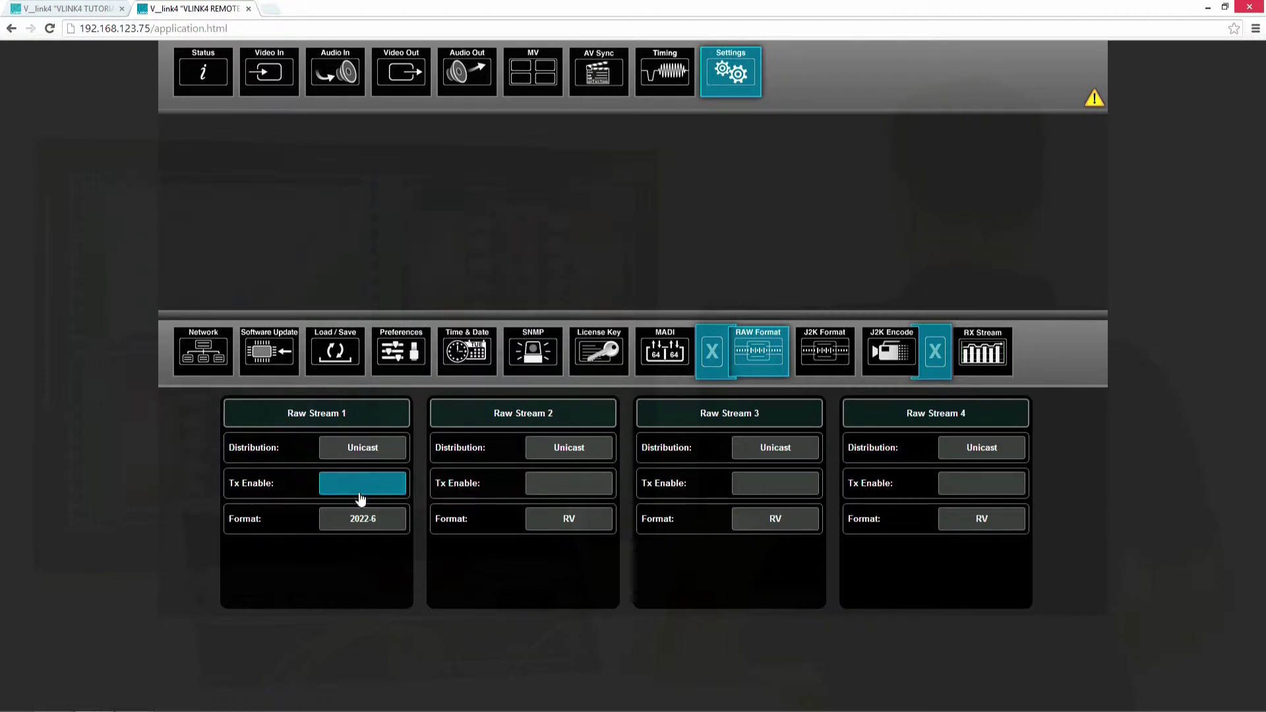
{"action": "left_click", "coordinate": [360, 524]}
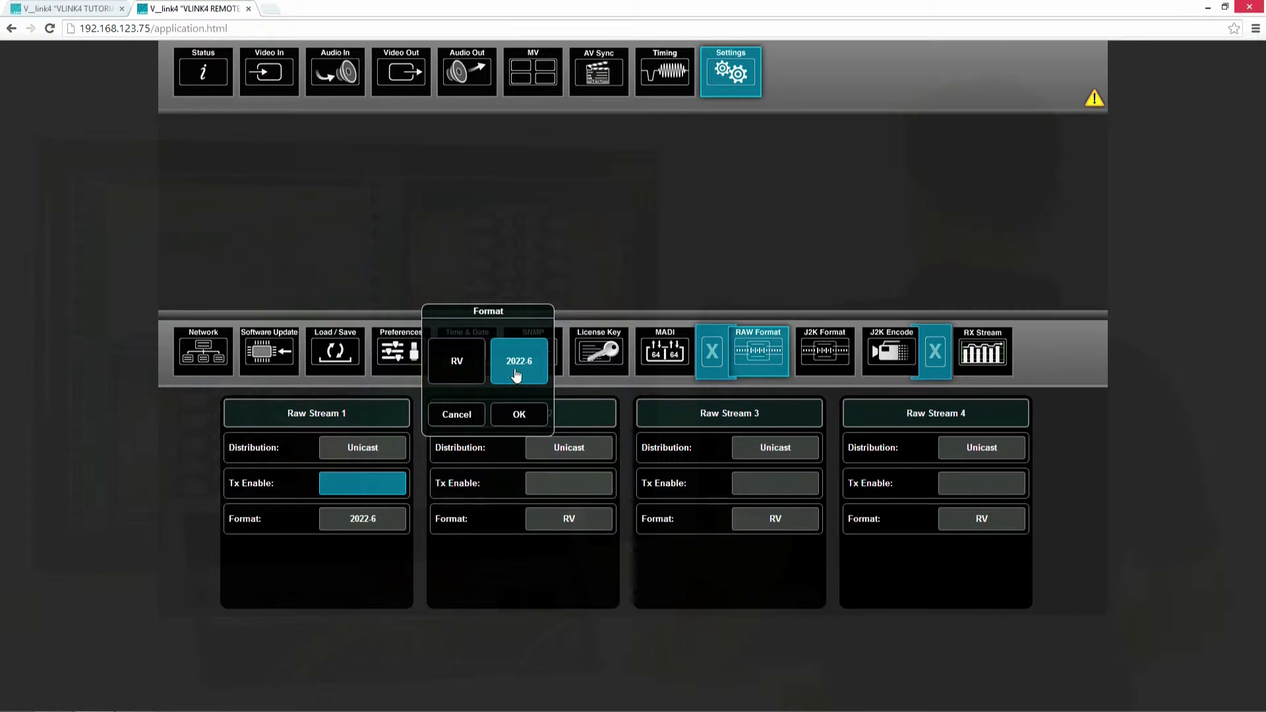
{"action": "left_click", "coordinate": [504, 415]}
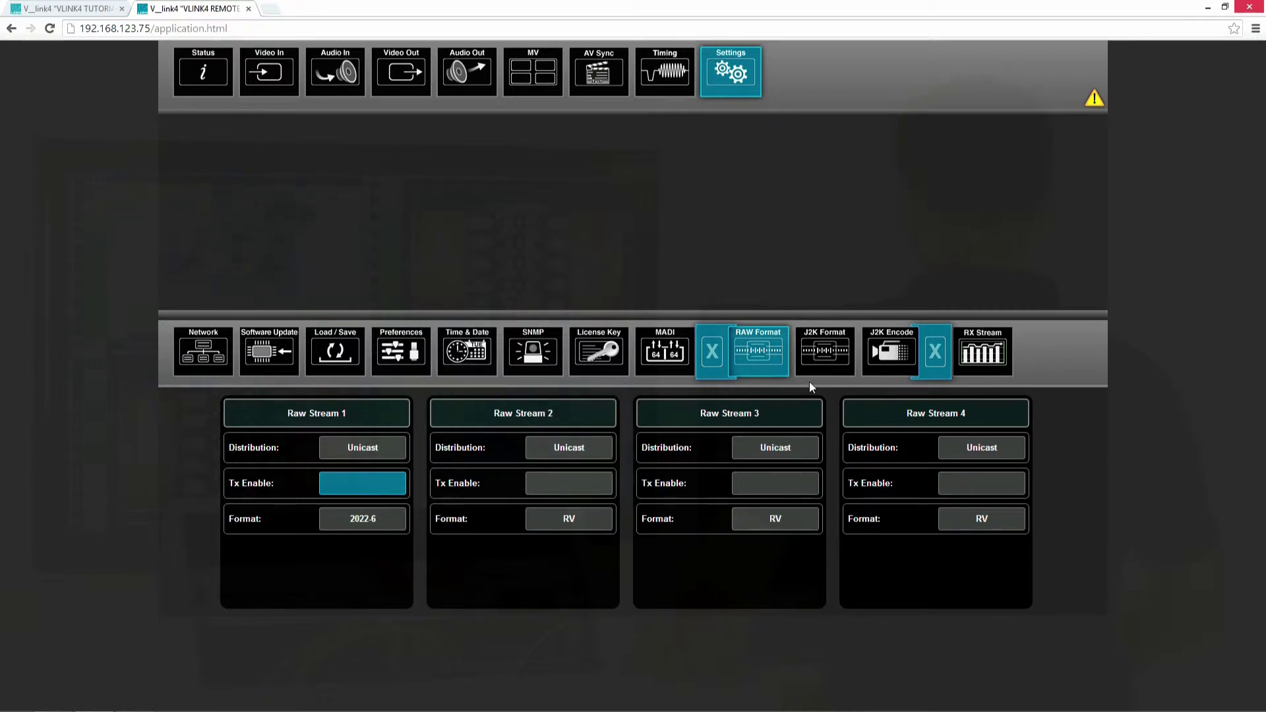
{"action": "left_click", "coordinate": [815, 357]}
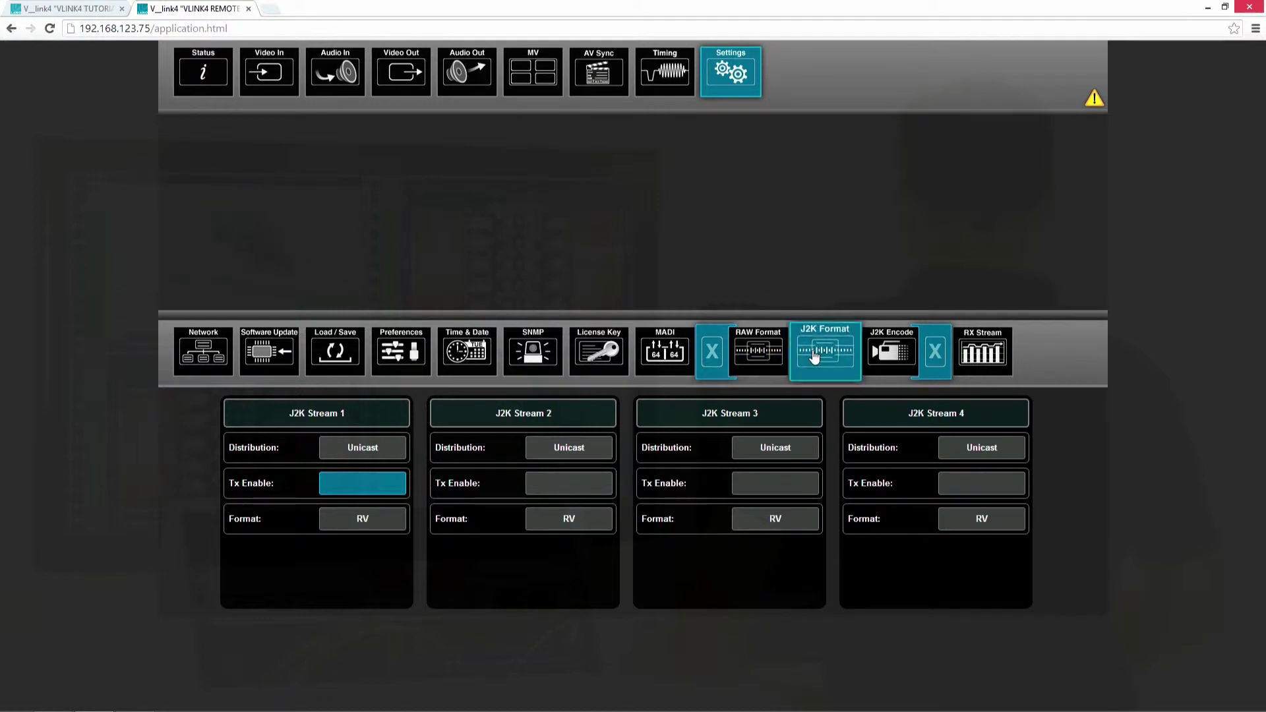
Leave J2K Stream 1's format unchanged and bring up the J2K Encode settings.
{"action": "left_click", "coordinate": [378, 521]}
{"action": "left_click", "coordinate": [455, 415]}
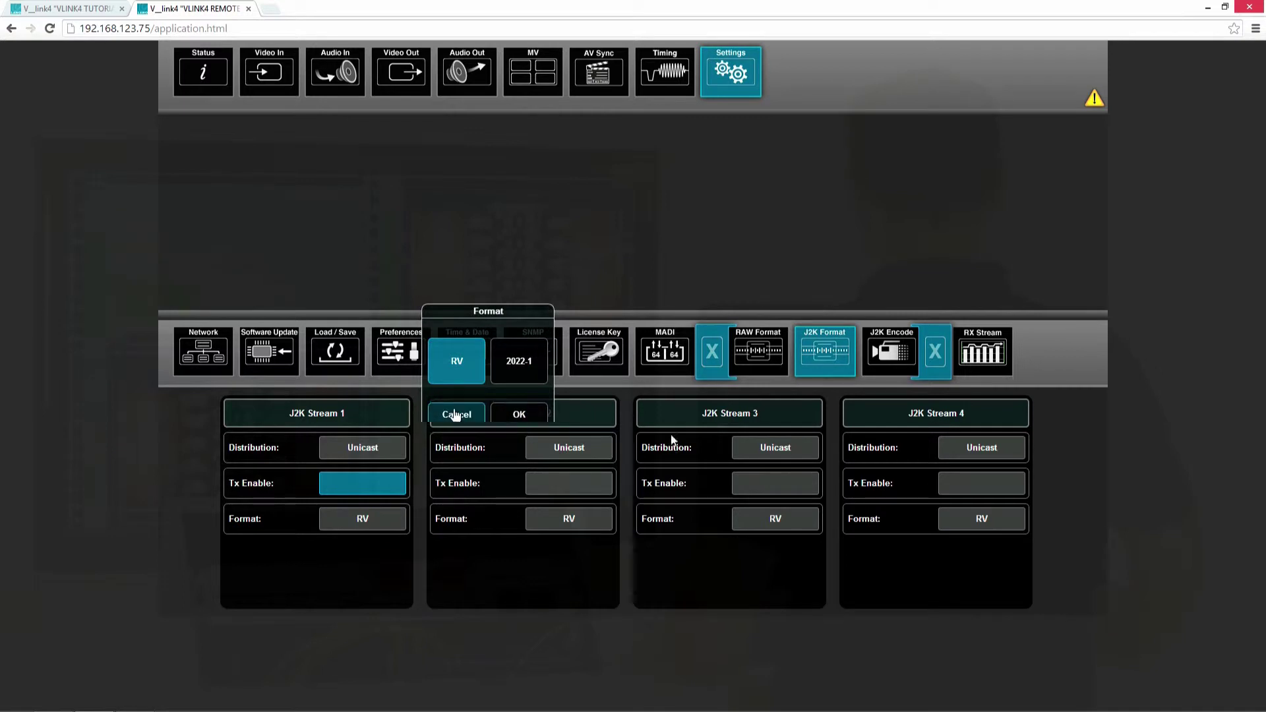
{"action": "left_click", "coordinate": [897, 359]}
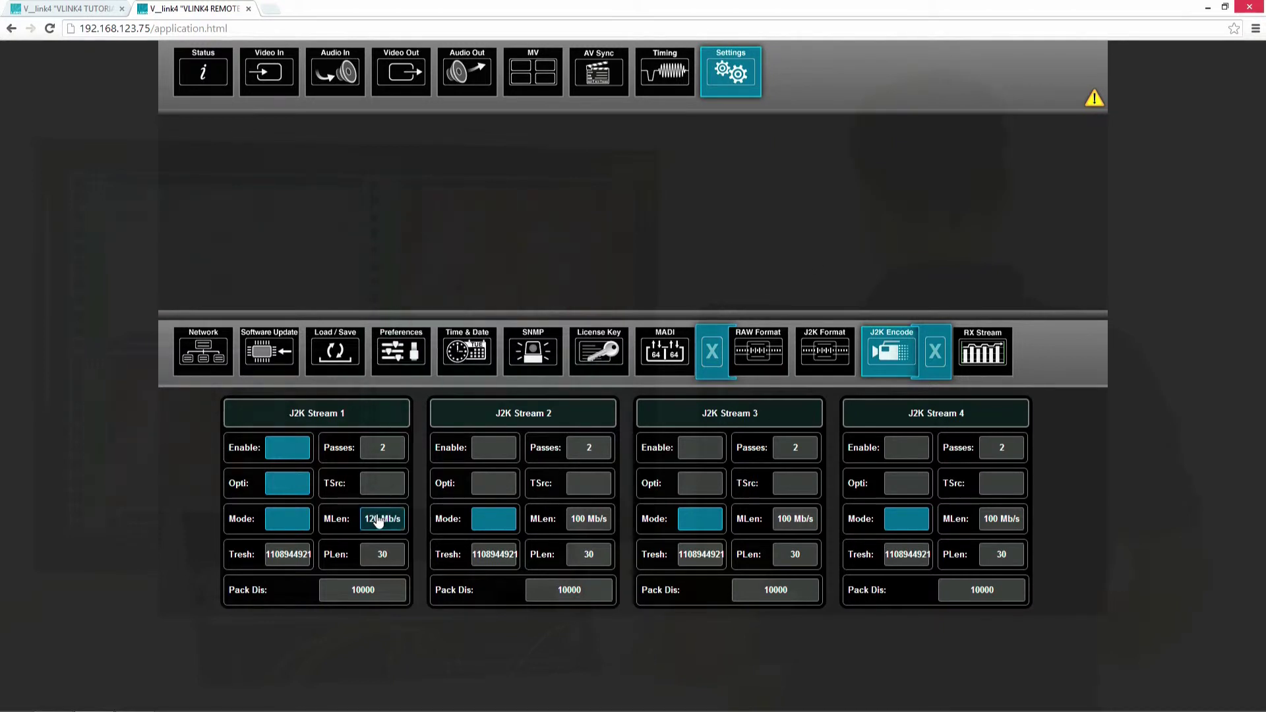
{"action": "left_click", "coordinate": [278, 451]}
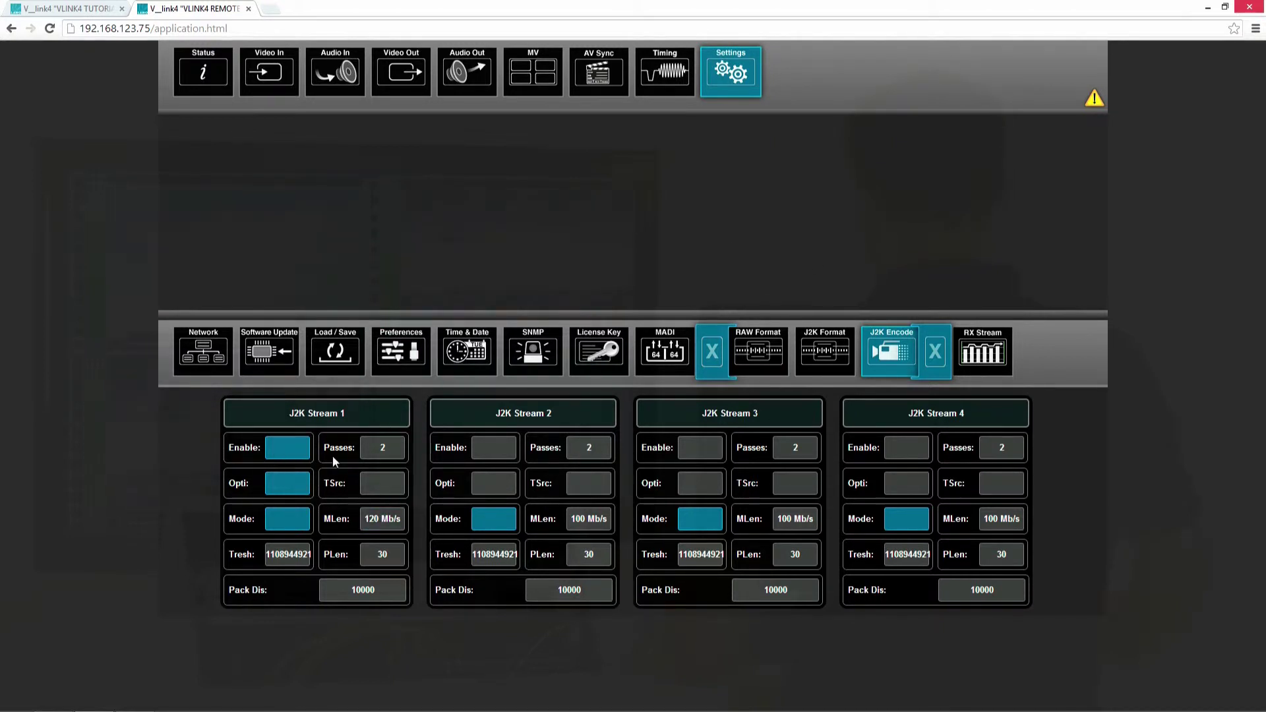
{"action": "left_click", "coordinate": [396, 518]}
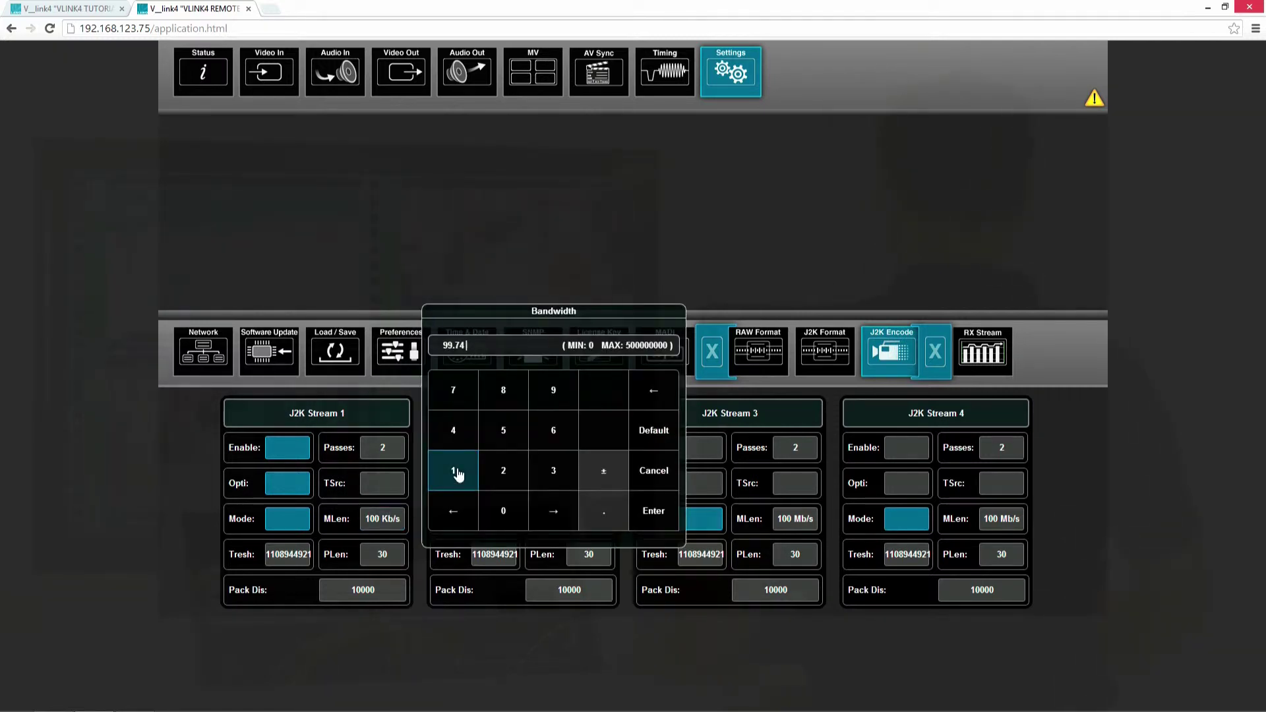
{"action": "left_click", "coordinate": [654, 389]}
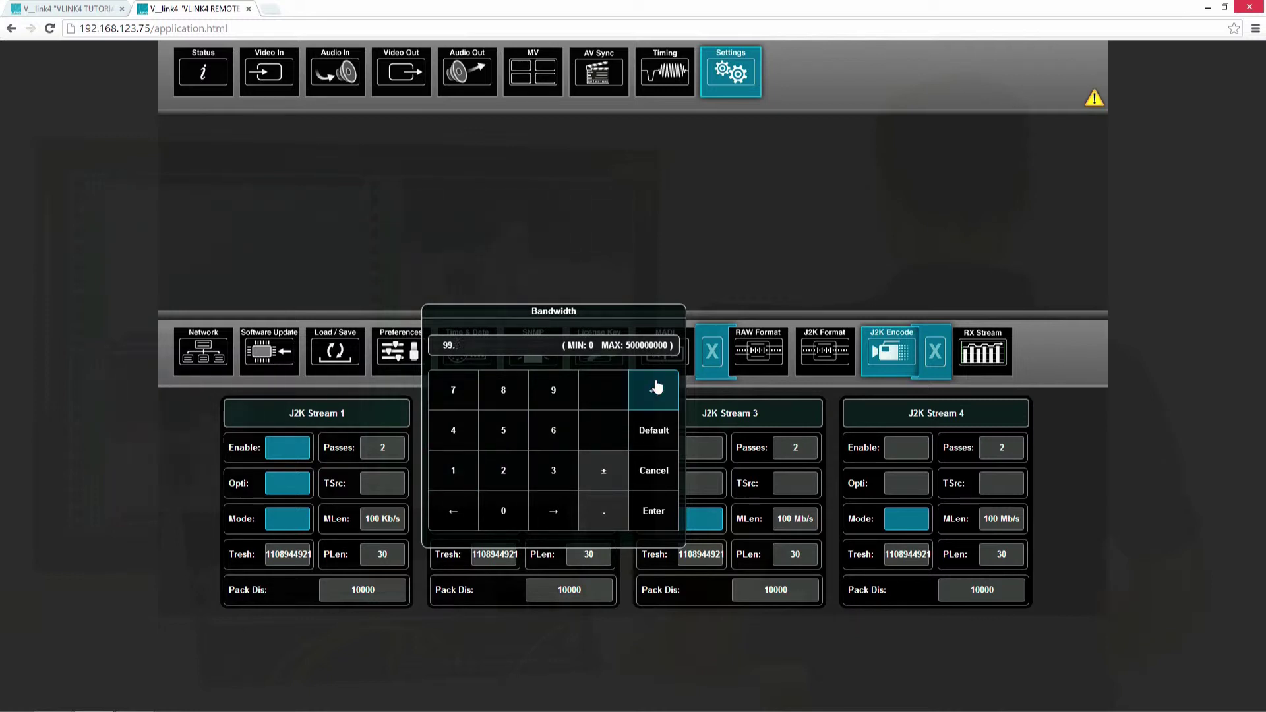
{"action": "left_click", "coordinate": [655, 388]}
{"action": "left_click", "coordinate": [451, 470]}
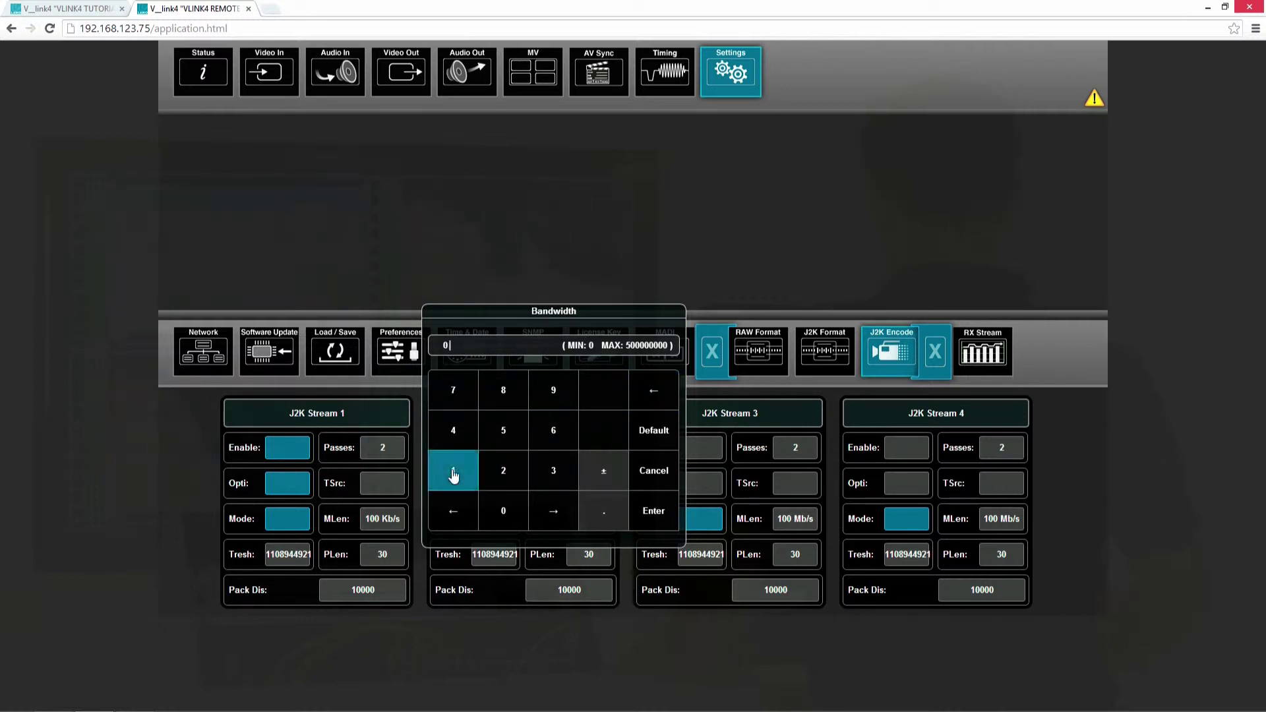
{"action": "left_click", "coordinate": [500, 512]}
{"action": "left_click", "coordinate": [499, 513]}
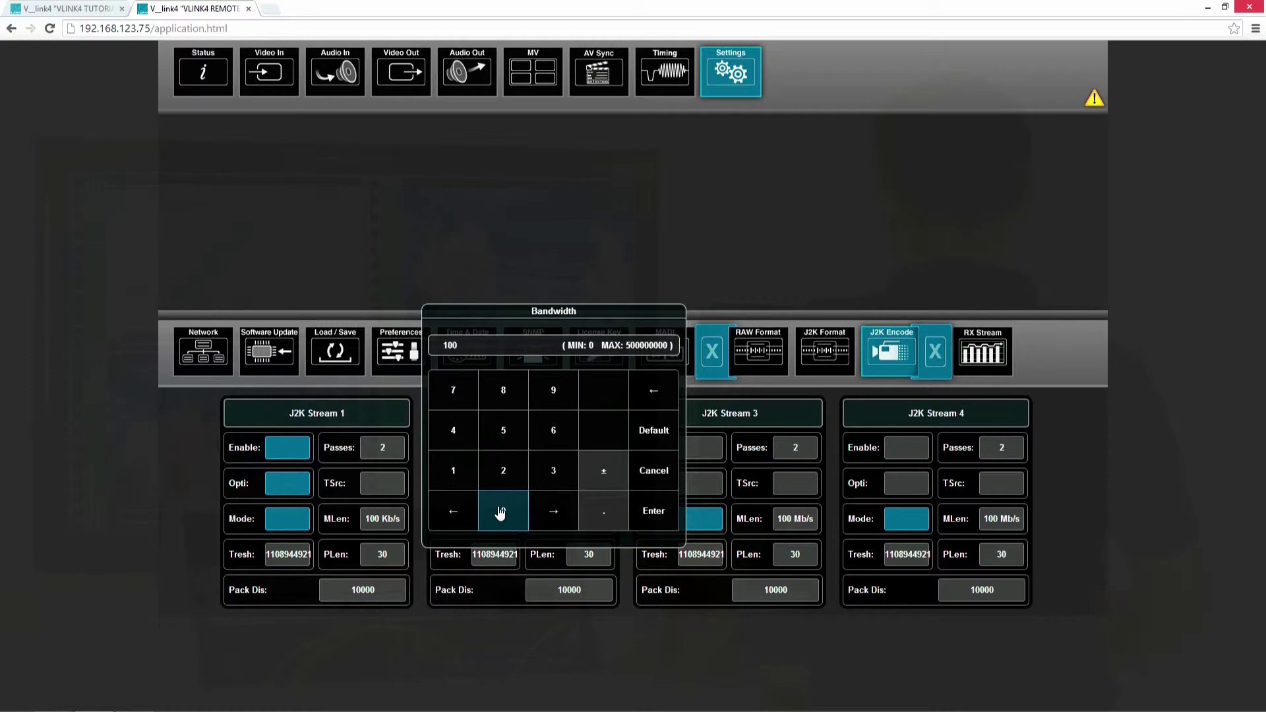
{"action": "left_click", "coordinate": [506, 513]}
{"action": "left_click", "coordinate": [506, 514]}
{"action": "left_click", "coordinate": [506, 514]}
{"action": "left_click", "coordinate": [653, 511]}
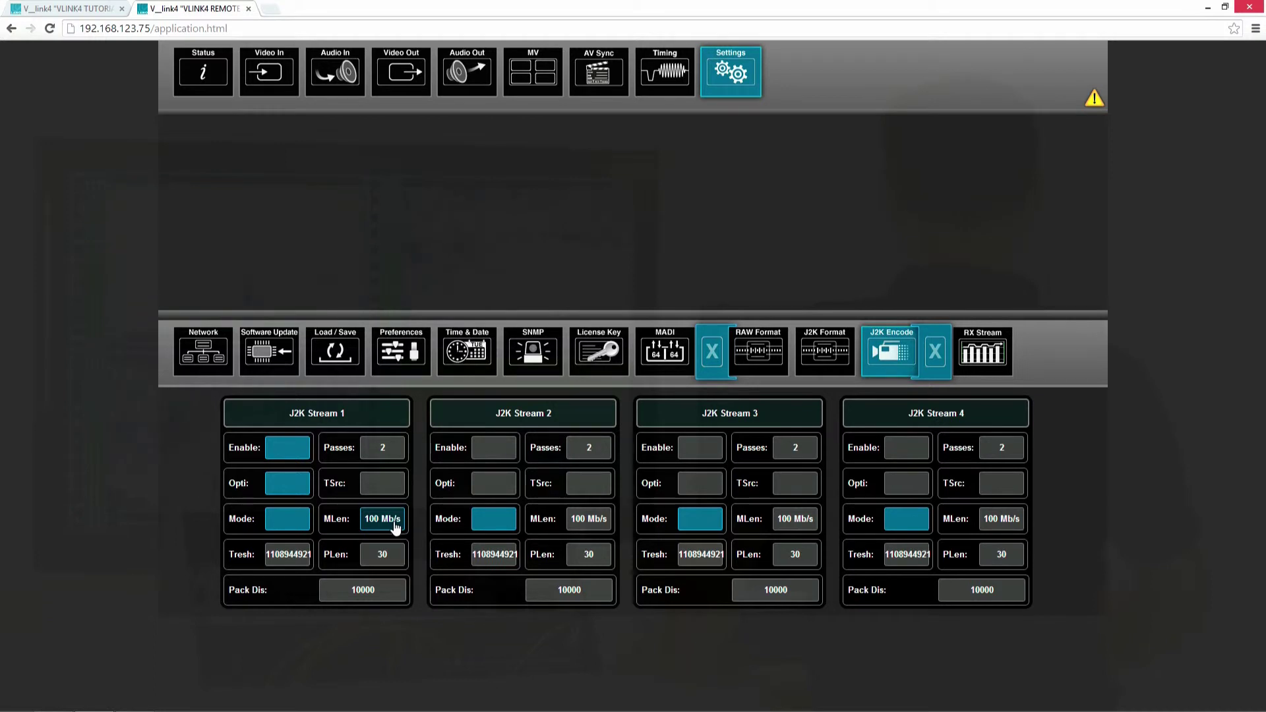
On the RX Stream Crossbar, route Input 5 to RAW.
{"action": "left_click", "coordinate": [996, 356]}
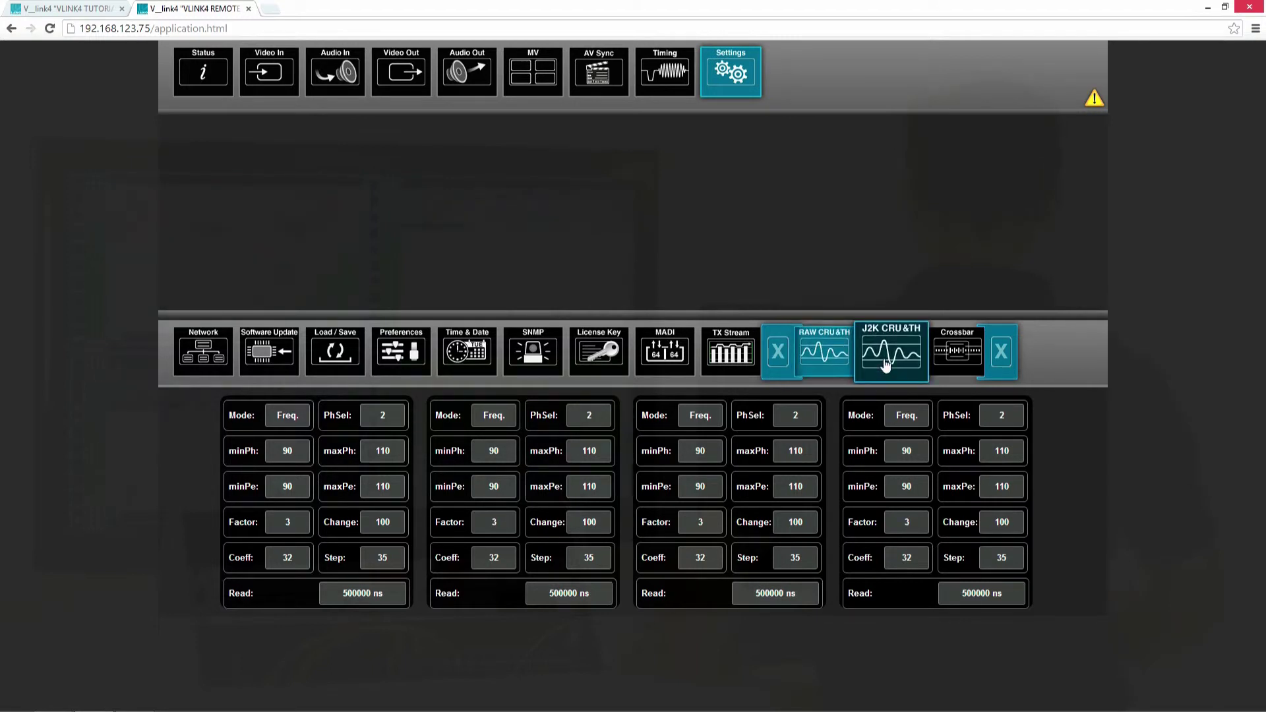
{"action": "left_click", "coordinate": [956, 353]}
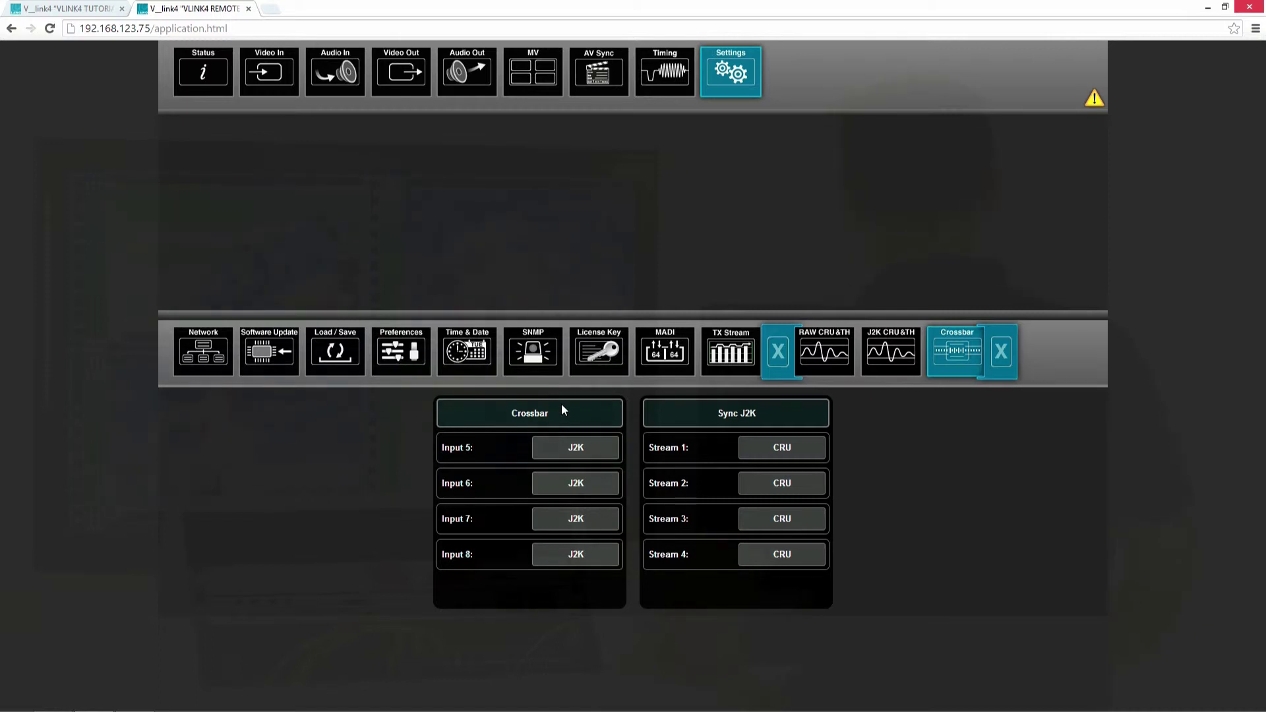
{"action": "left_click", "coordinate": [599, 447]}
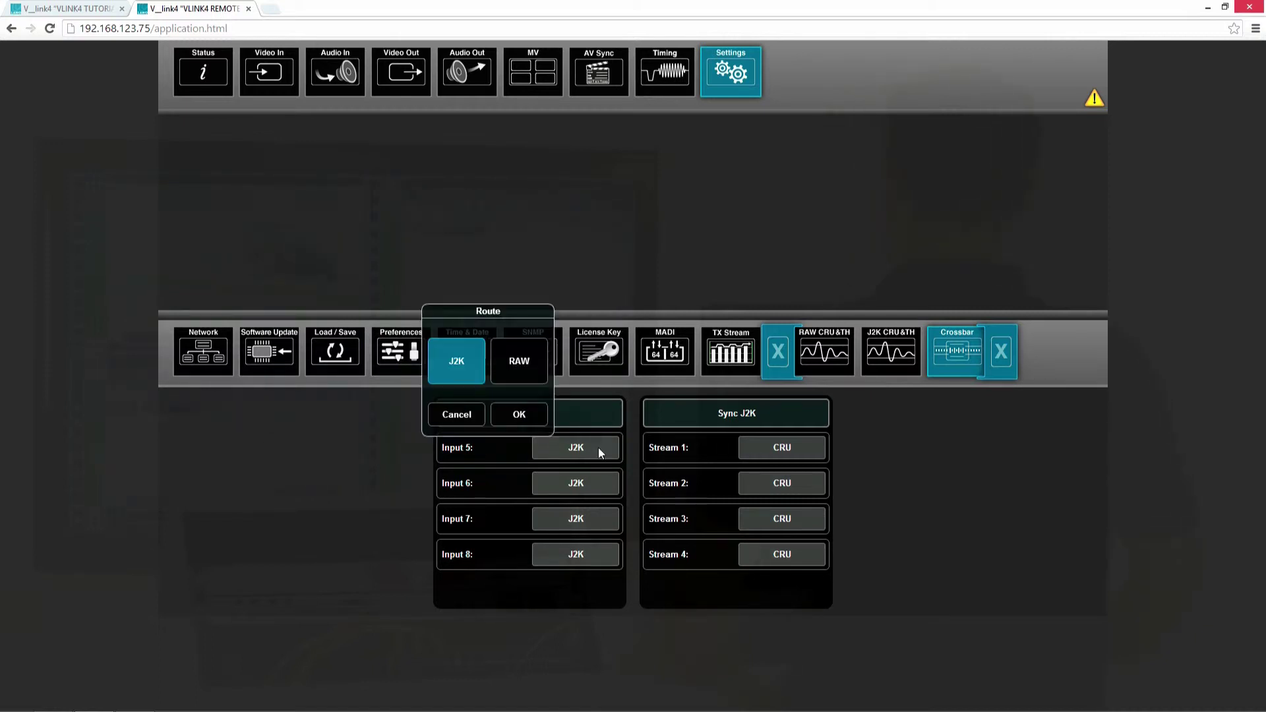
{"action": "left_click", "coordinate": [519, 376]}
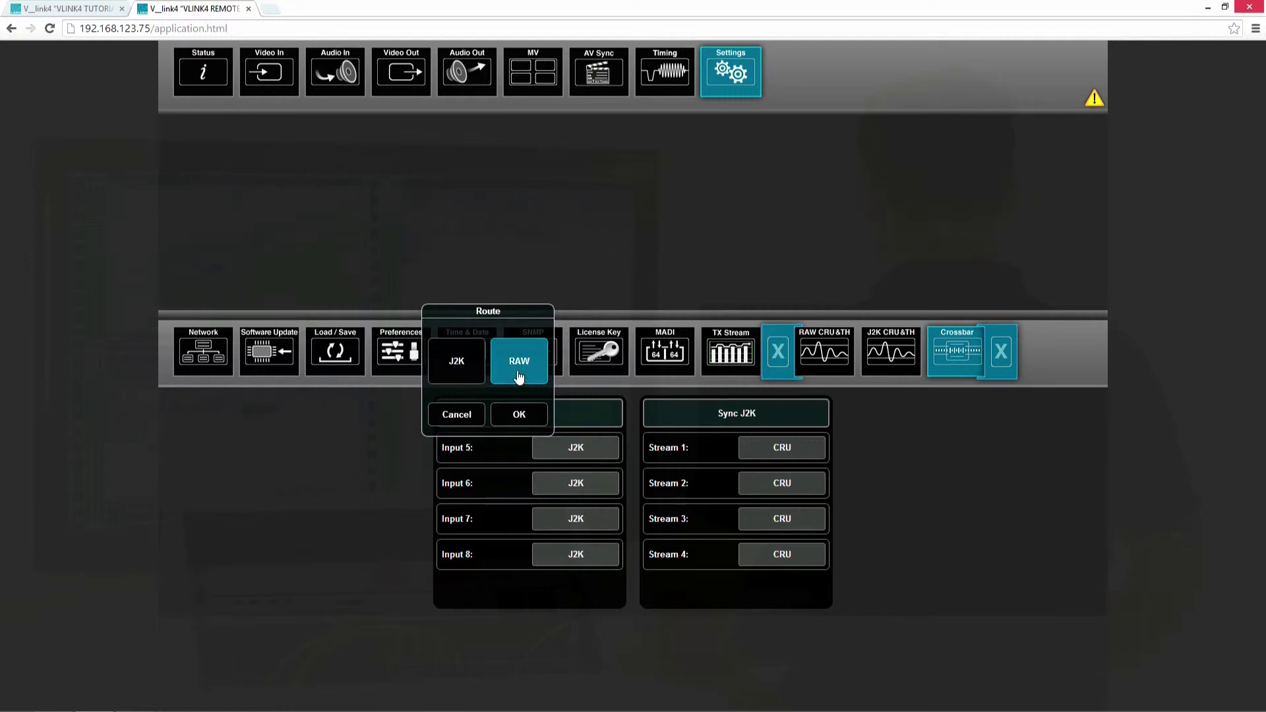
{"action": "left_click", "coordinate": [515, 420]}
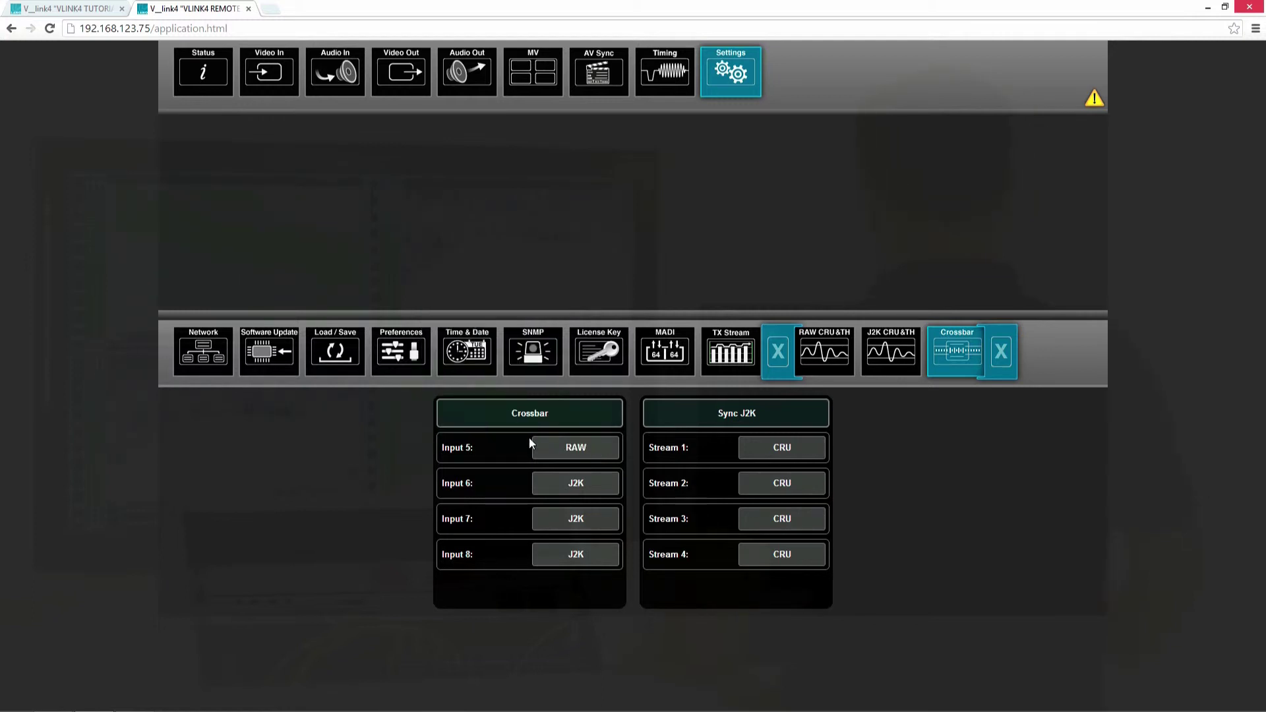
Switch Input 5's crossbar routing back to J2K.
{"action": "left_click", "coordinate": [564, 448]}
{"action": "left_click", "coordinate": [468, 367]}
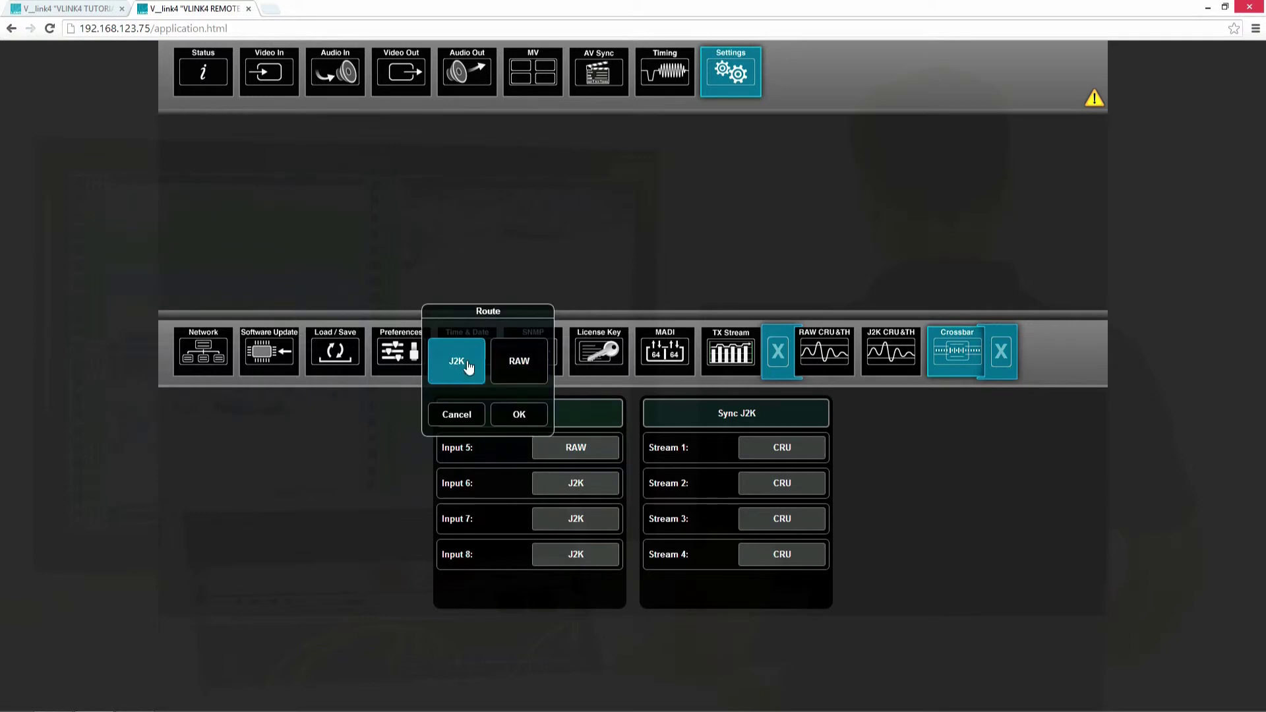
{"action": "left_click", "coordinate": [519, 417]}
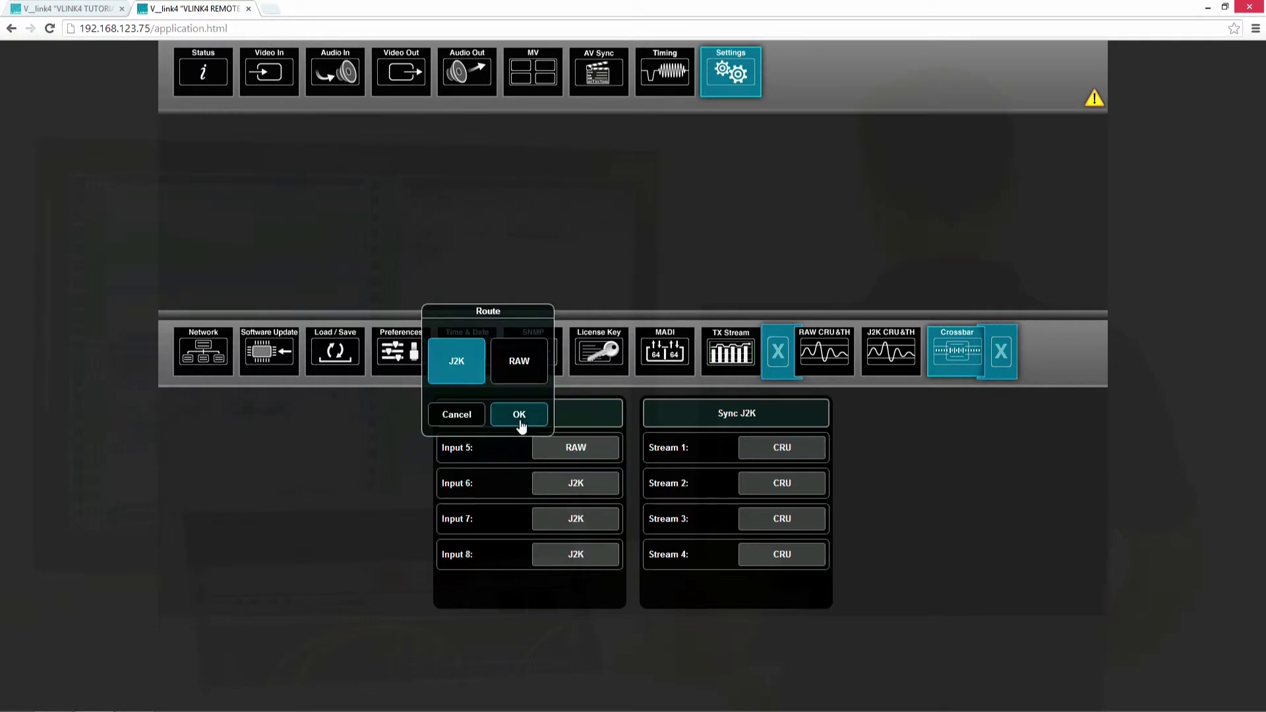
Inspect In 5's Stream Input source and its J2K/RAW Route choice on the Video In page.
{"action": "left_click", "coordinate": [266, 102]}
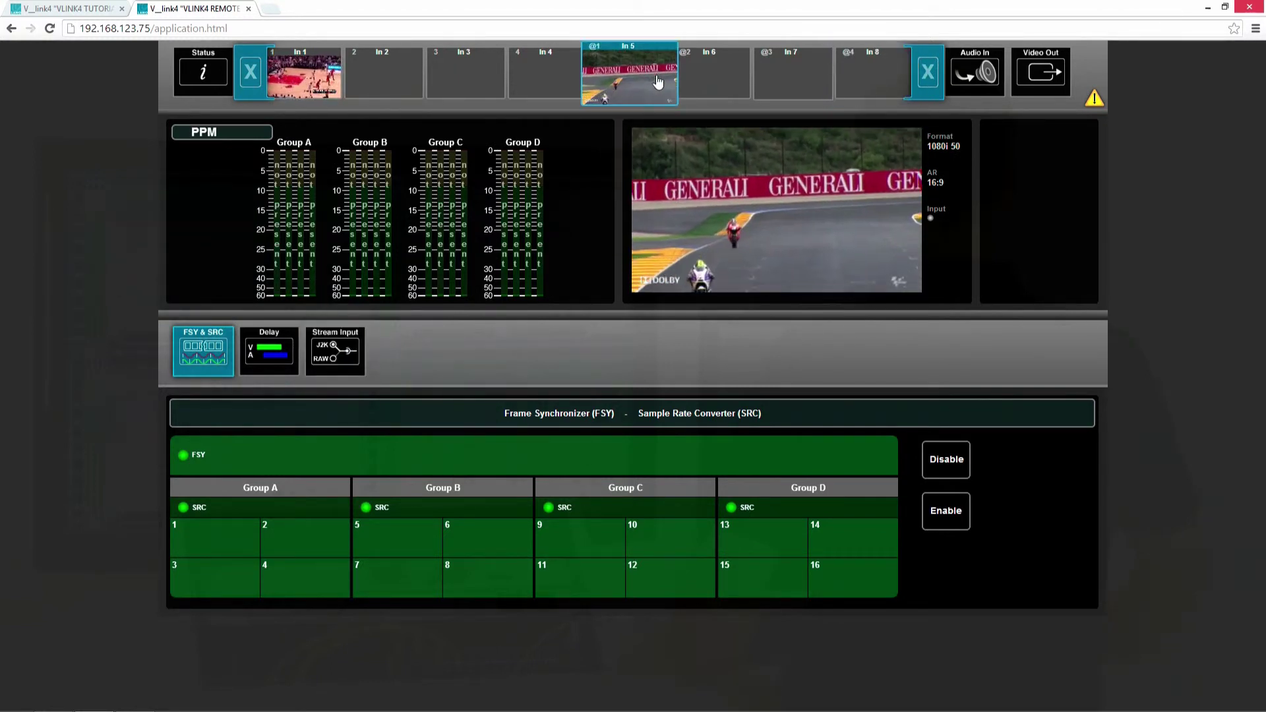
{"action": "left_click", "coordinate": [332, 363]}
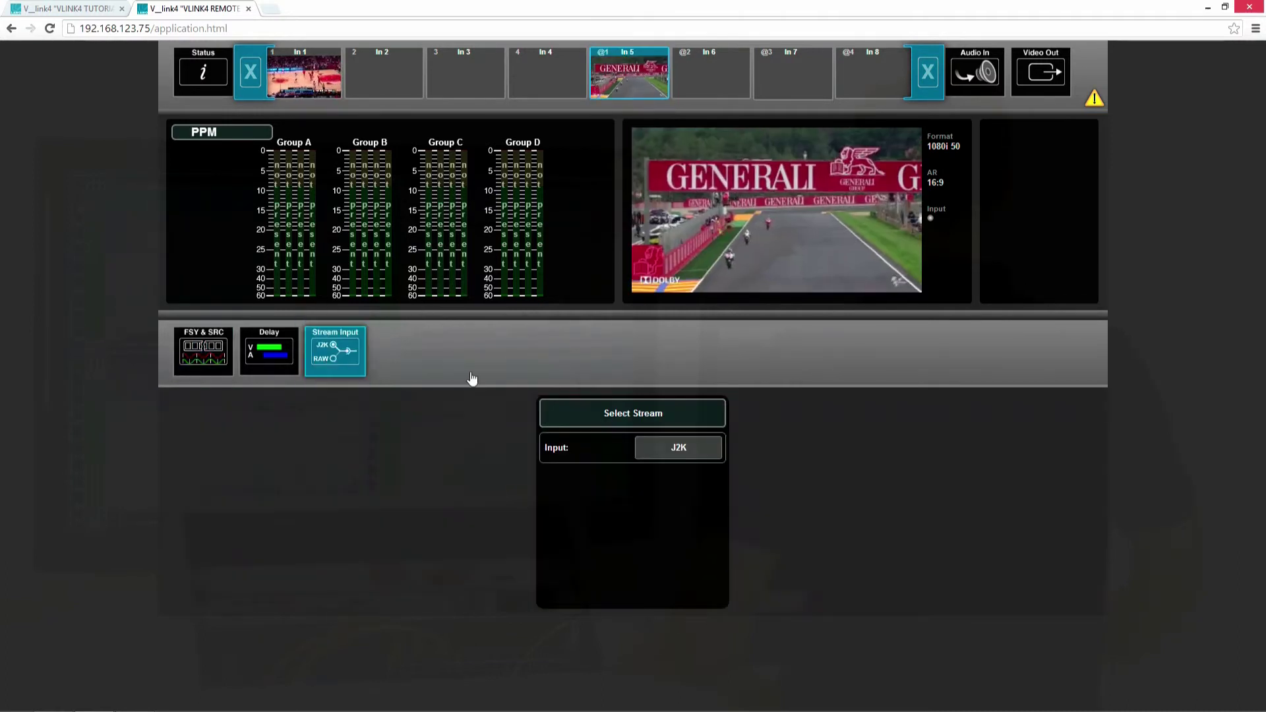
{"action": "left_click", "coordinate": [647, 455]}
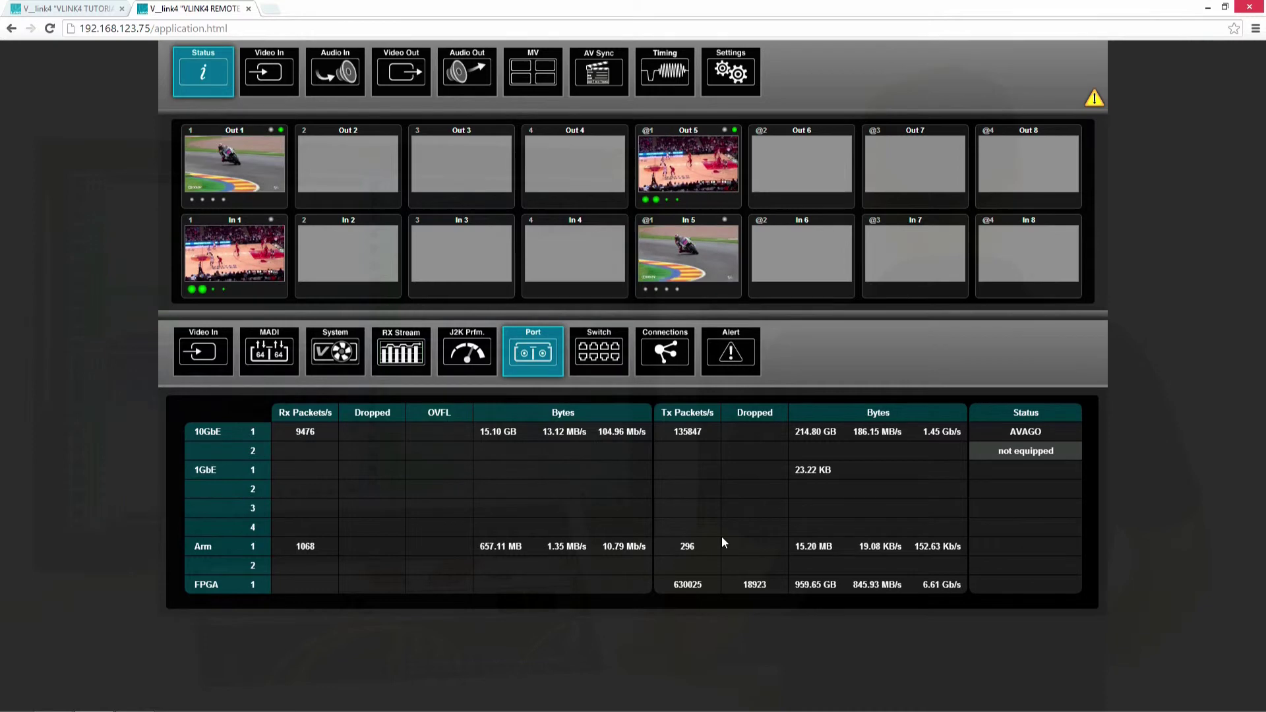
View the Status Connections list, check Switch MAC addresses, then return to Connections.
{"action": "left_click", "coordinate": [665, 352]}
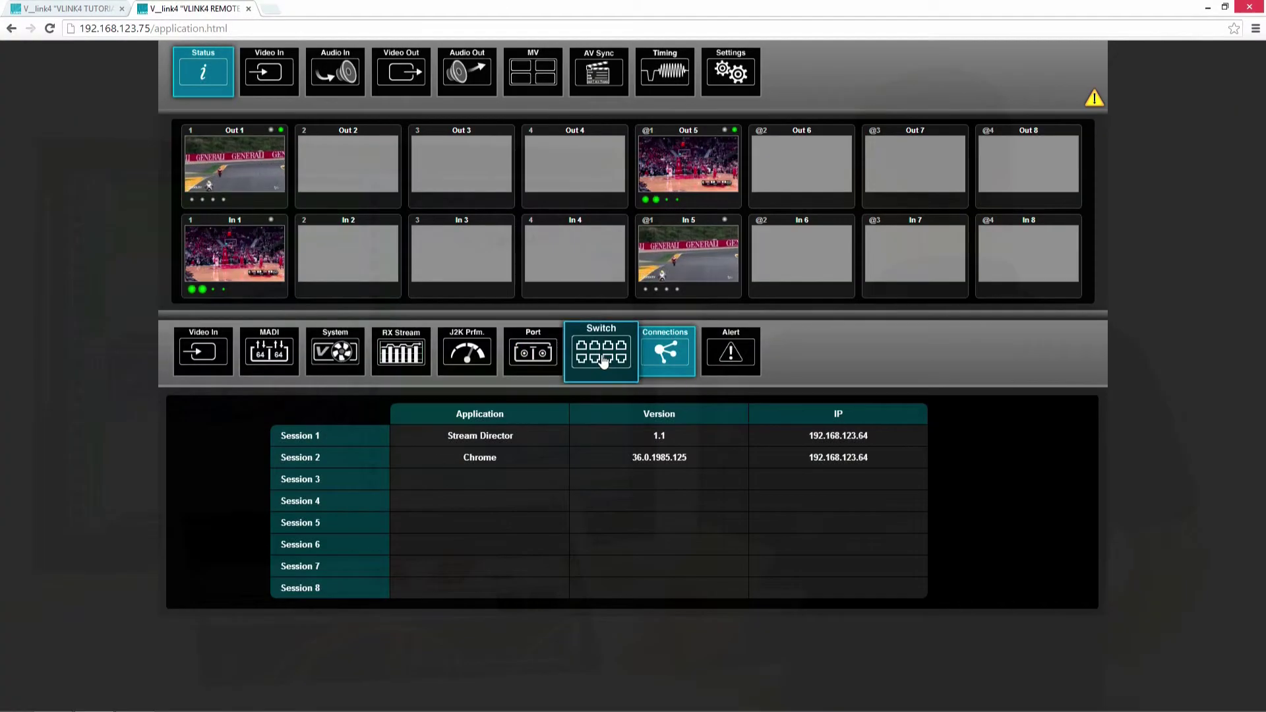
{"action": "left_click", "coordinate": [602, 361]}
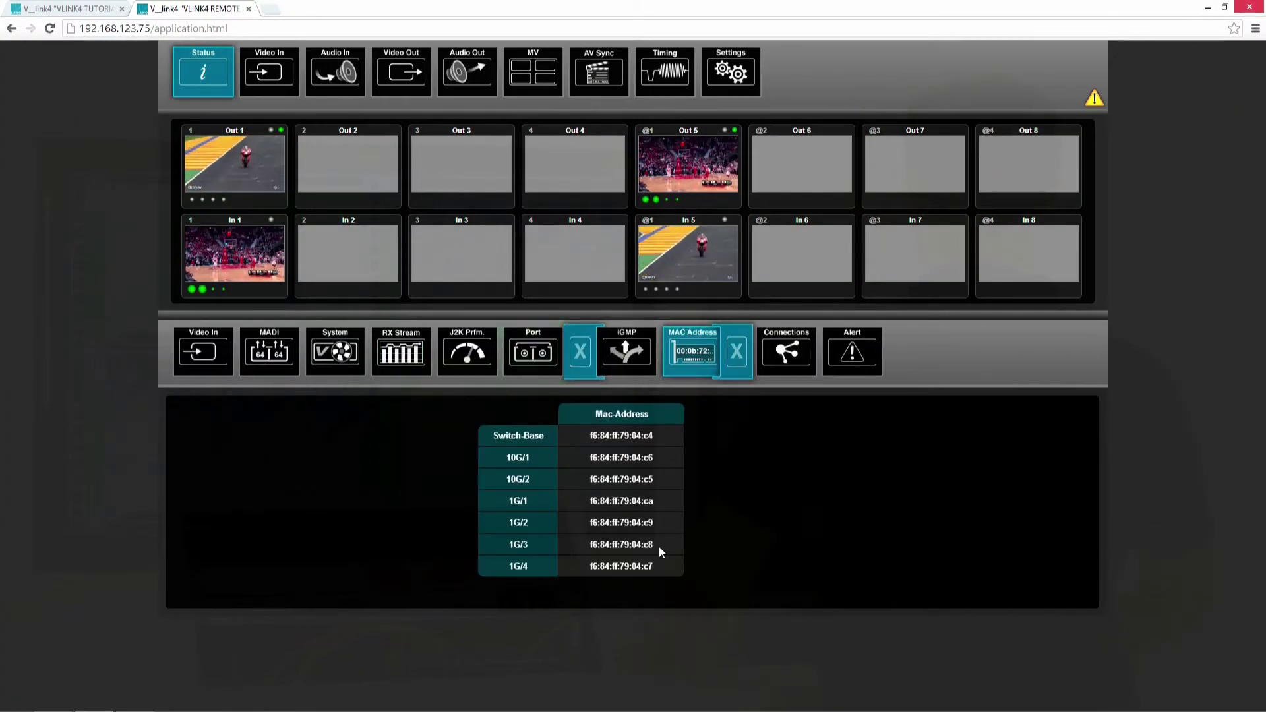
{"action": "left_click", "coordinate": [786, 352]}
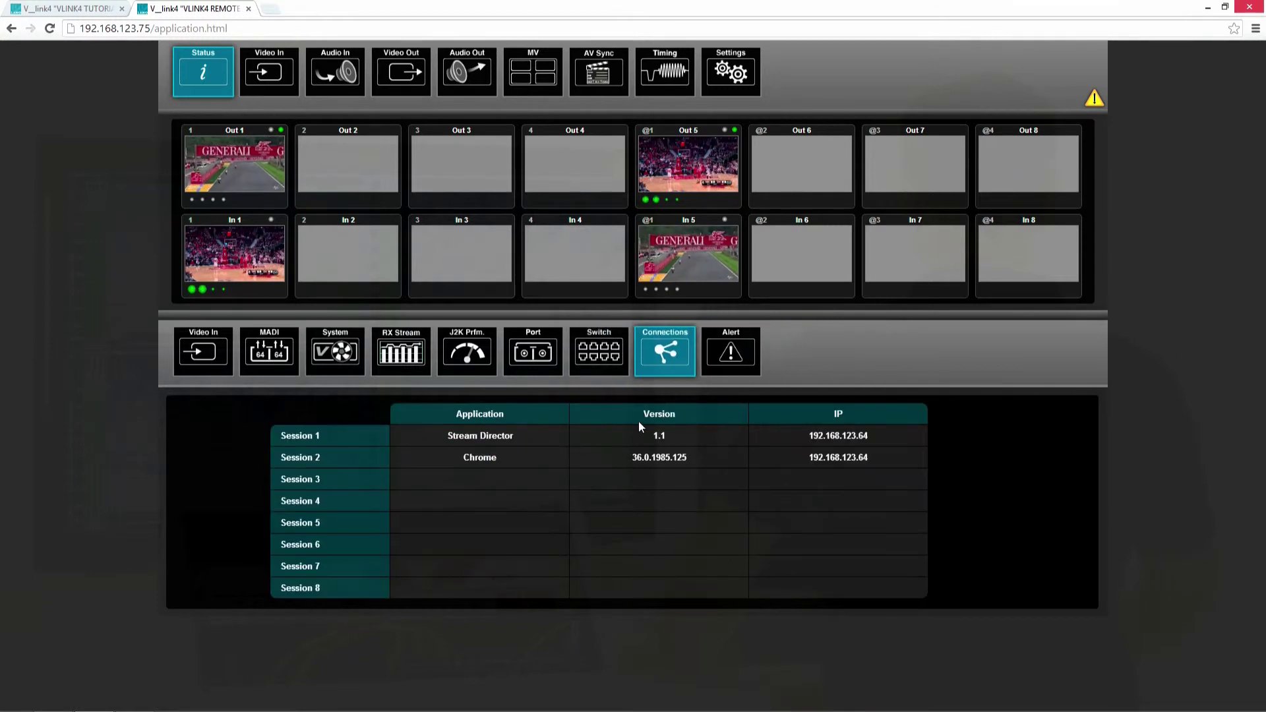